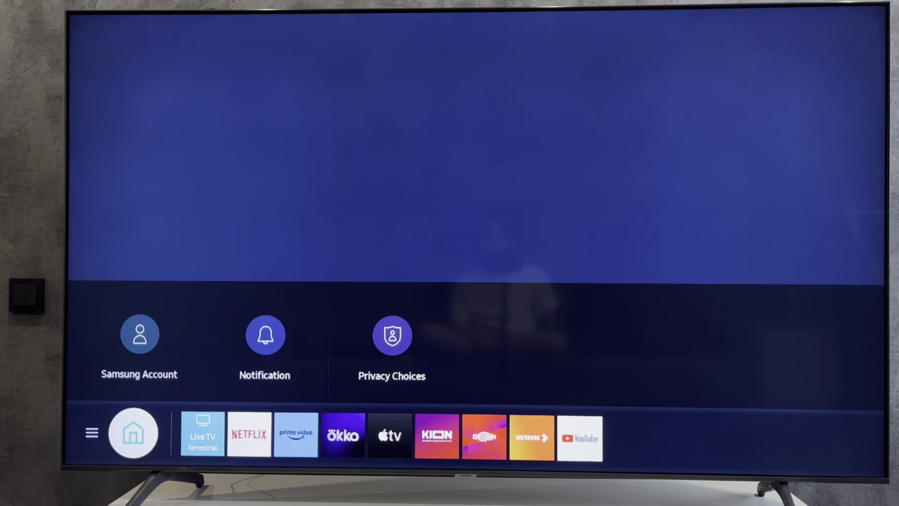
Step: Browse the Quick Settings row from Picture Mode past Sound Output to Device Care
key(Left)
key(Left)
key(Left)
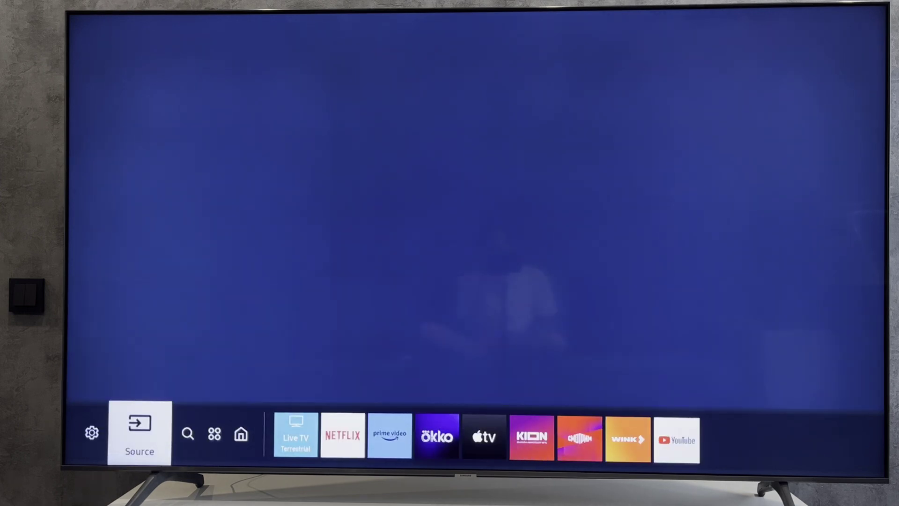
key(Left)
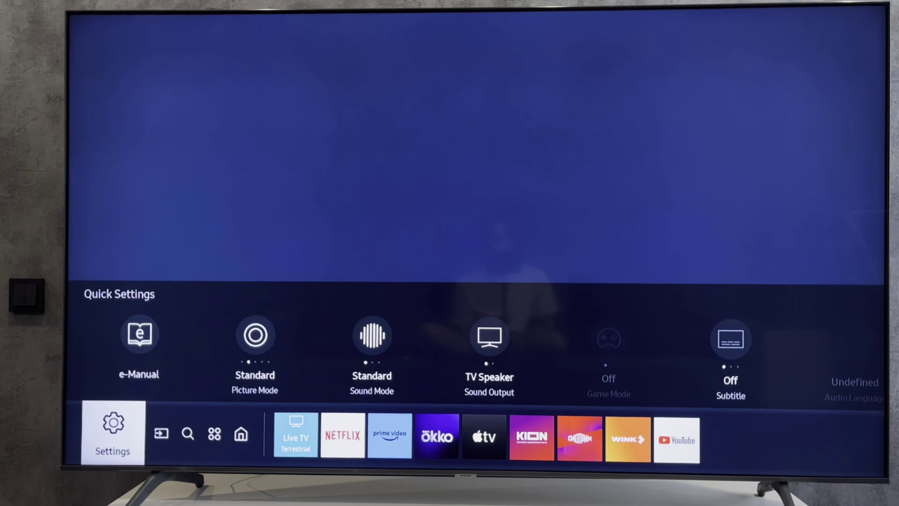
key(Up)
key(Right)
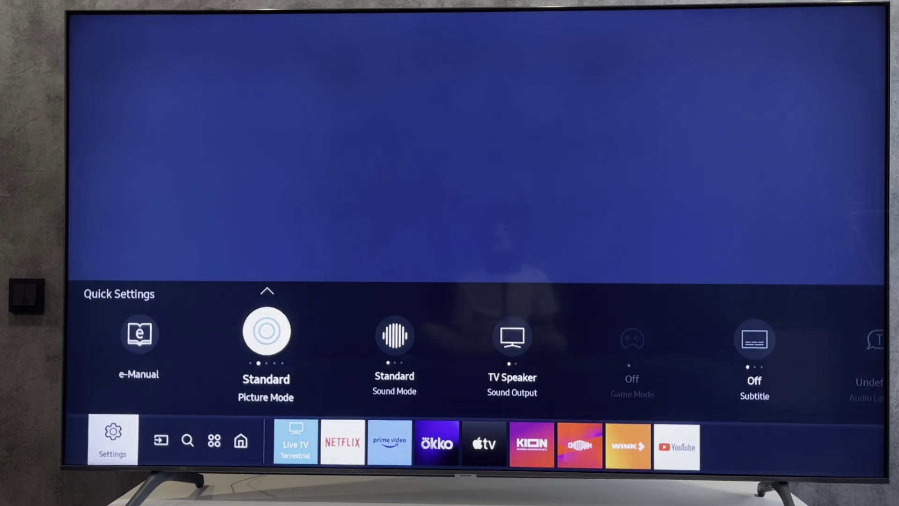
key(Right)
key(Right)
key(Right)
key(Right)
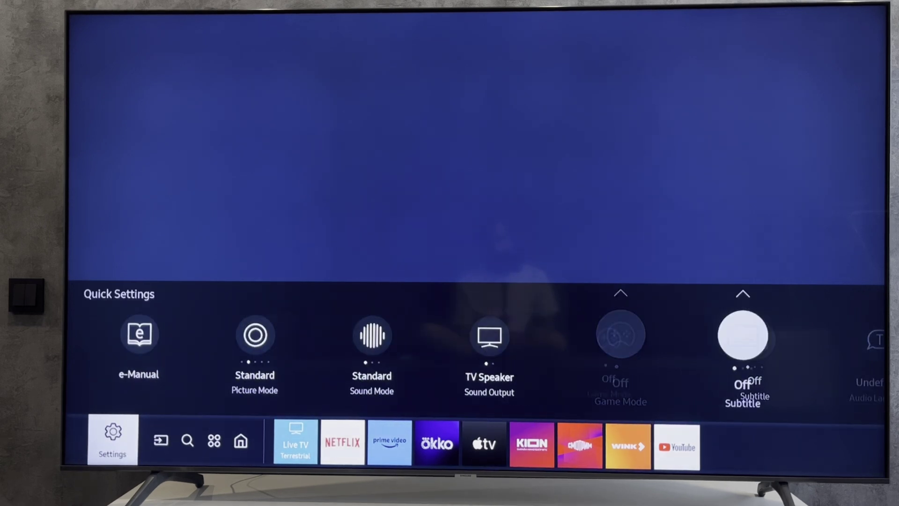
key(Right)
key(Right)
key(Right)
key(Right)
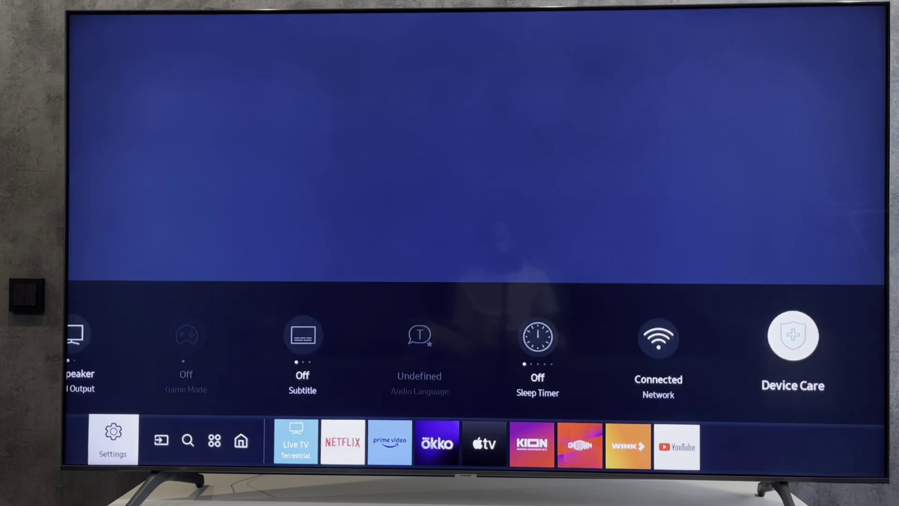
key(Right)
Step: Open All Settings and enter the General settings list
key(Return)
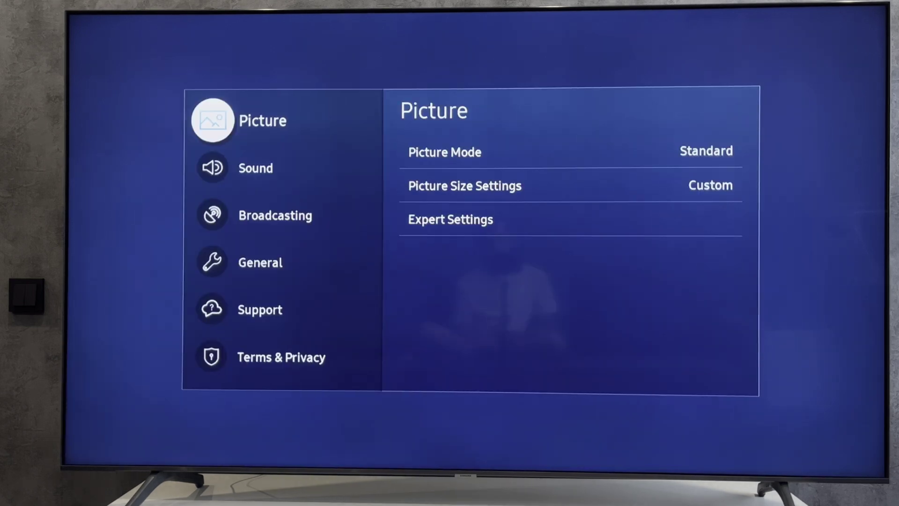
key(Down)
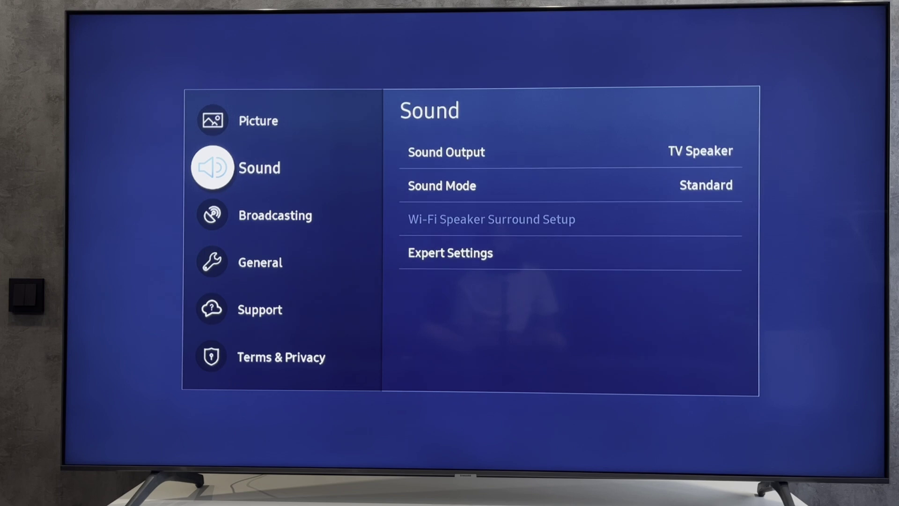
key(Down)
key(Down)
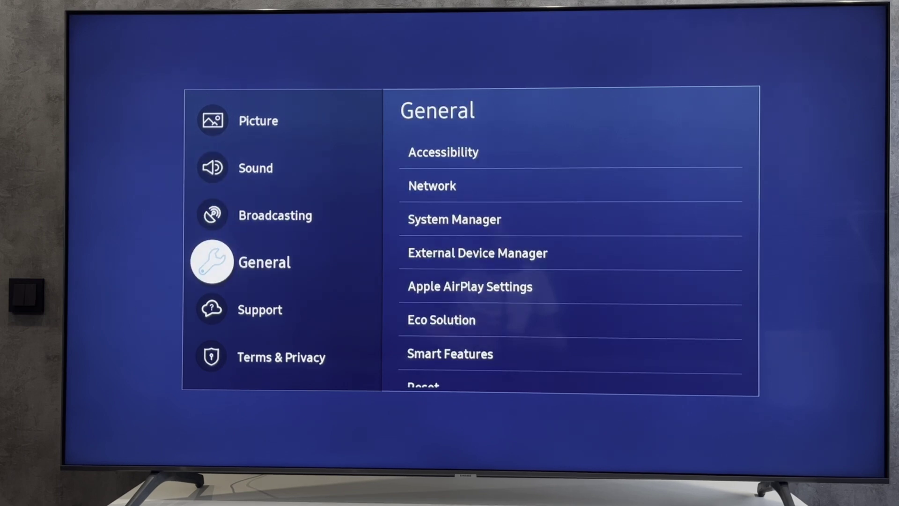
key(Return)
Step: Turn on Anynet+ (HDMI-CEC) in External Device Manager, then return to General
key(Down)
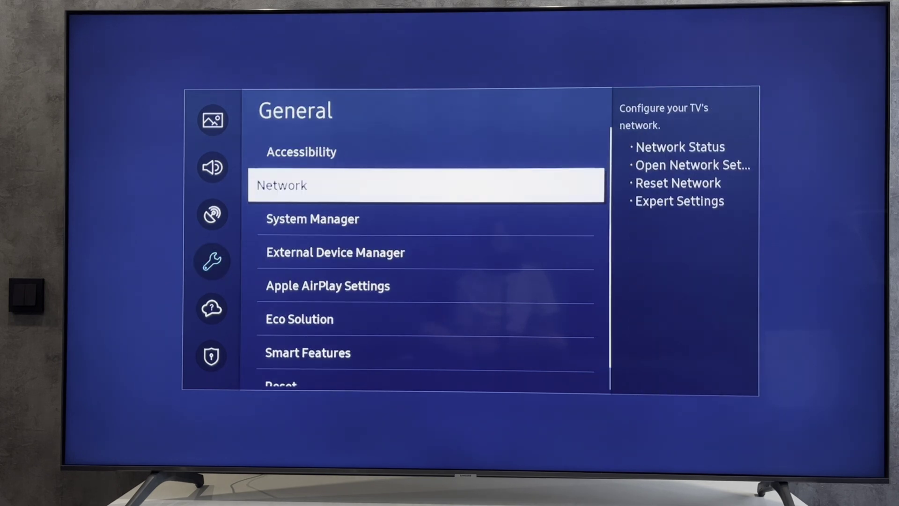
key(Down)
key(Down)
key(Return)
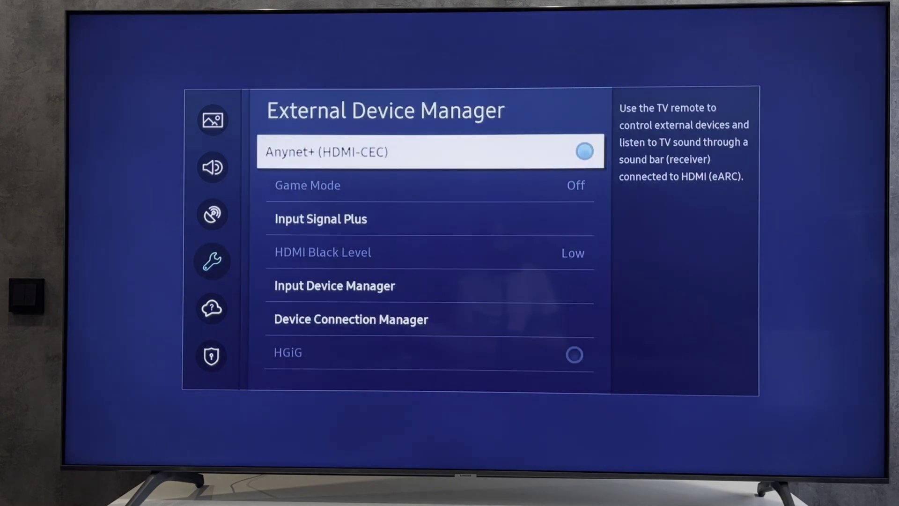
key(Return)
key(Return)
key(Escape)
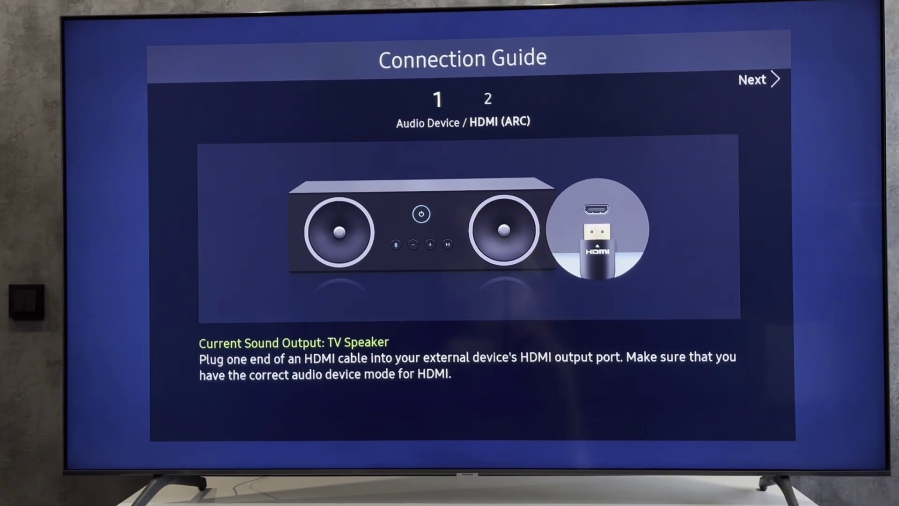
Step: Advance the HDMI (ARC) Connection Guide to step 2 and choose Set Up Now
key(Right)
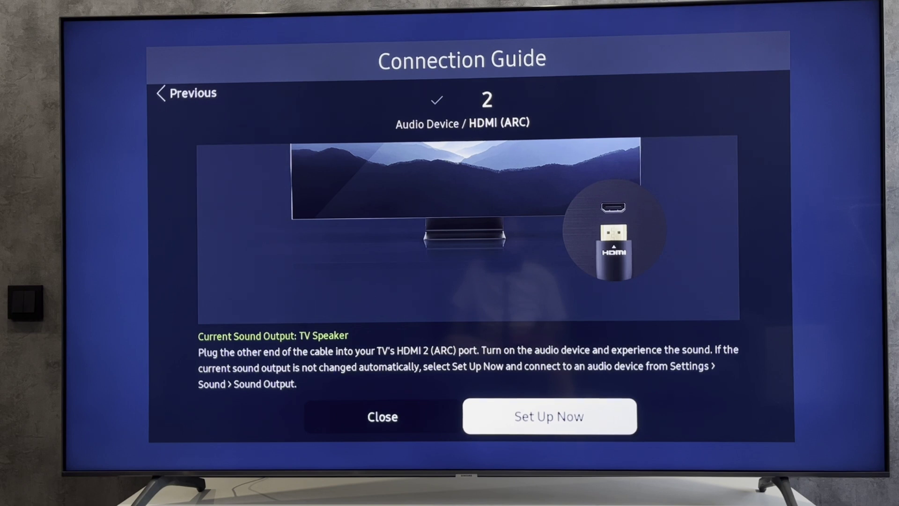
key(Return)
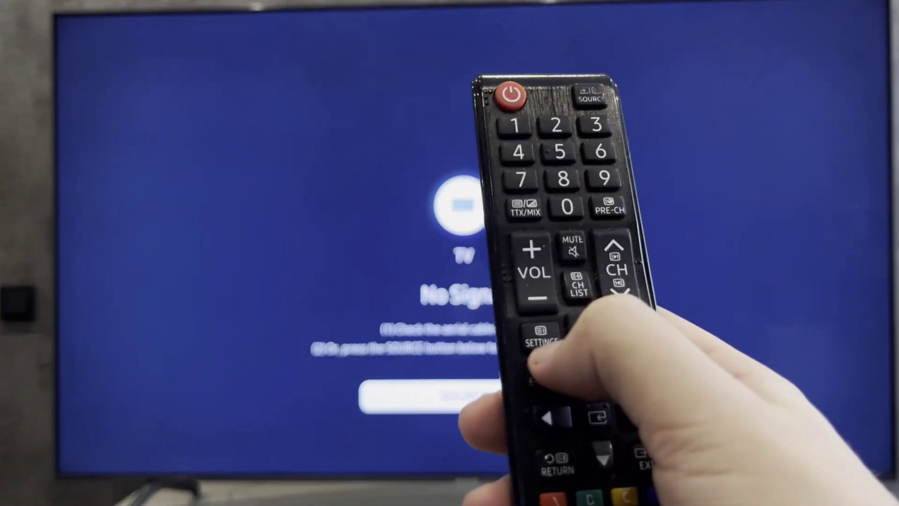
Step: Open the Sound Output device list under Sound settings
key(Menu)
key(Down)
key(Return)
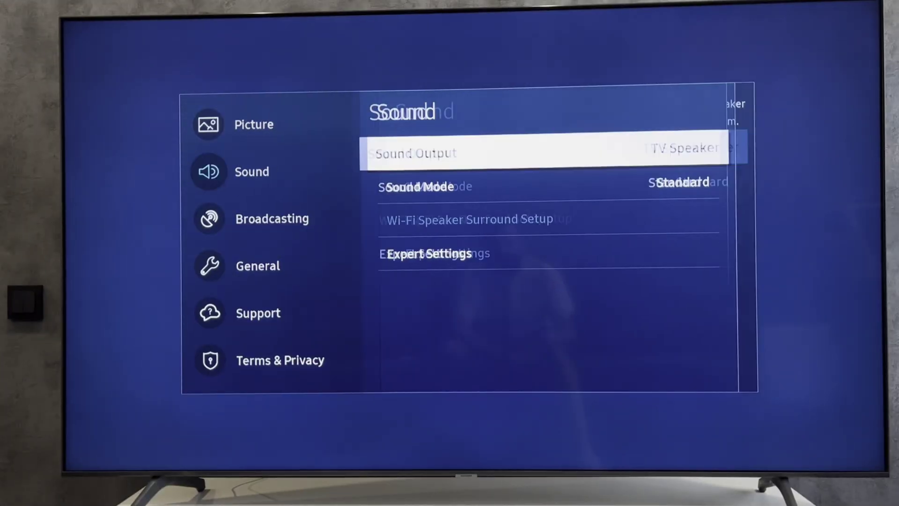
key(Return)
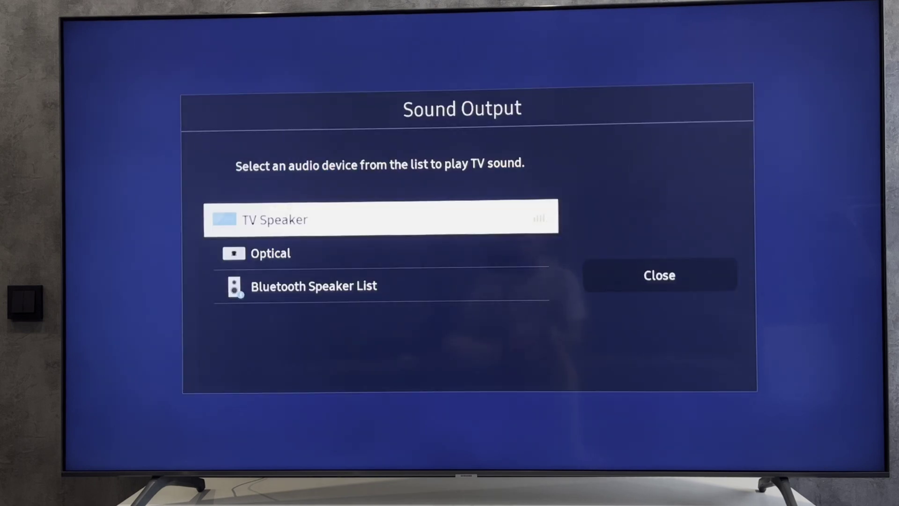
Step: Look through TV Speaker, Optical and Bluetooth Speaker List, then close, keeping TV Speaker
key(Down)
key(Down)
key(Up)
key(Up)
key(Right)
key(Return)
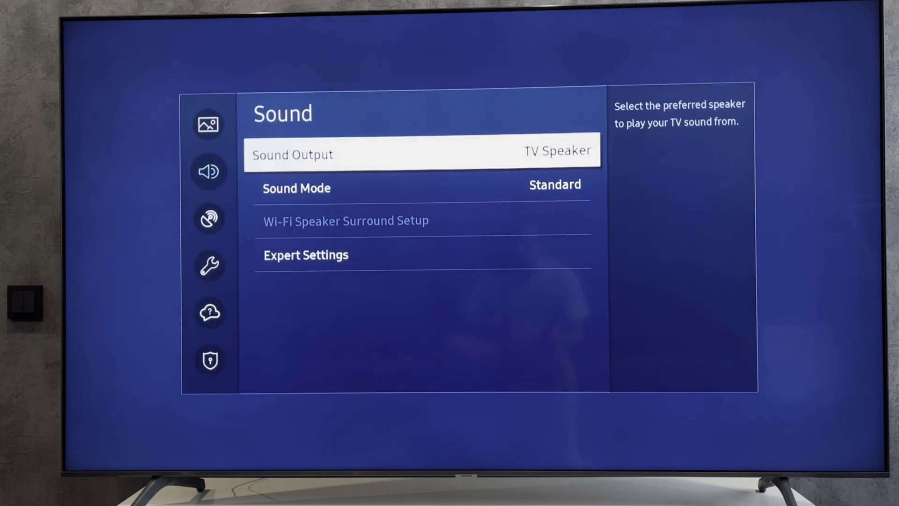